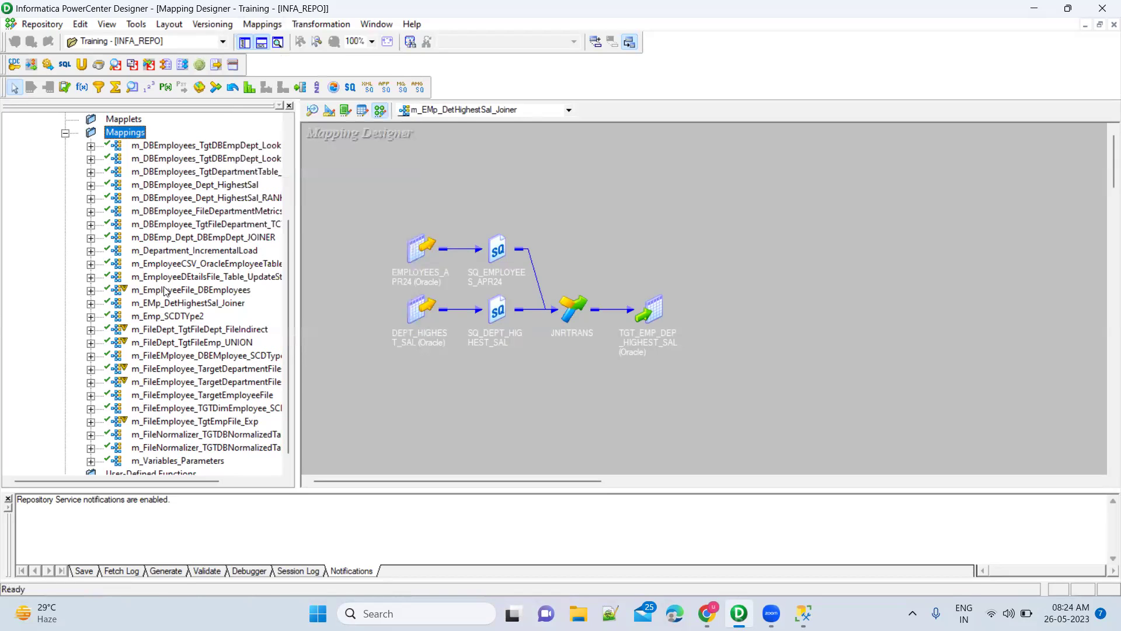
pyautogui.click(163, 291)
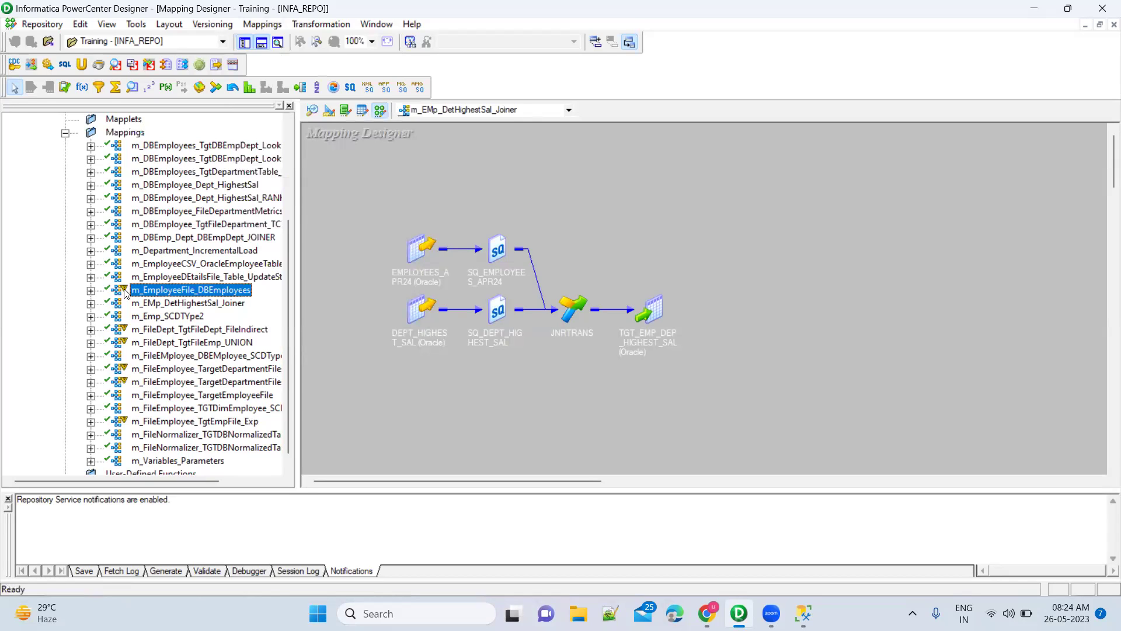
# - Open m_EmployeeFile_DBEmployees and validate it: VALID, with one precision-mismatch warning
pyautogui.rightClick(158, 293)
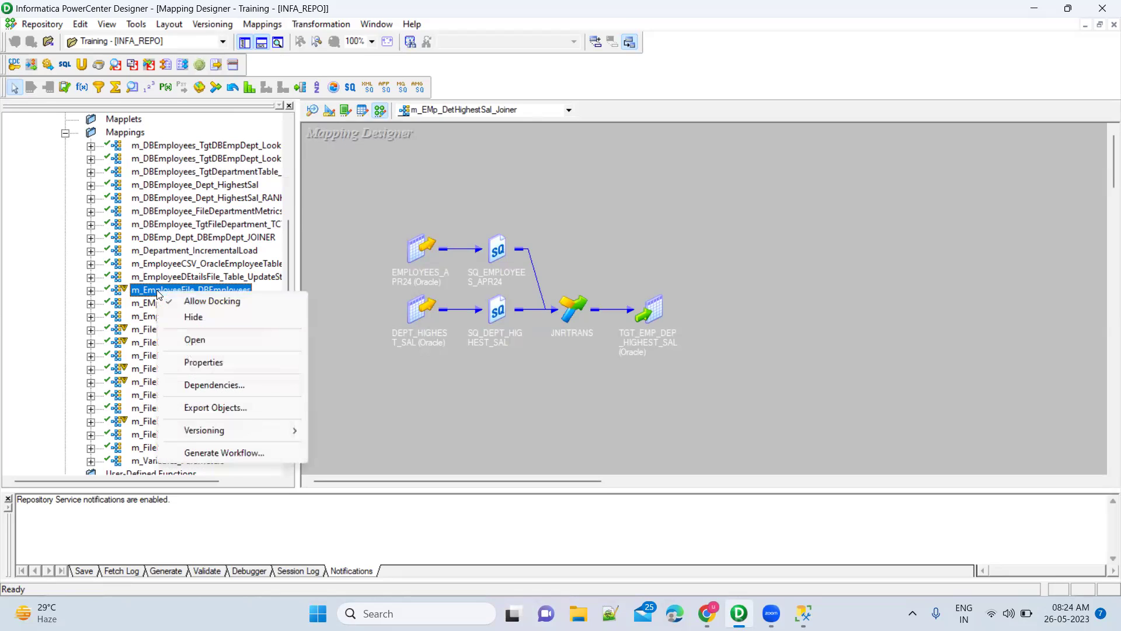
pyautogui.click(194, 339)
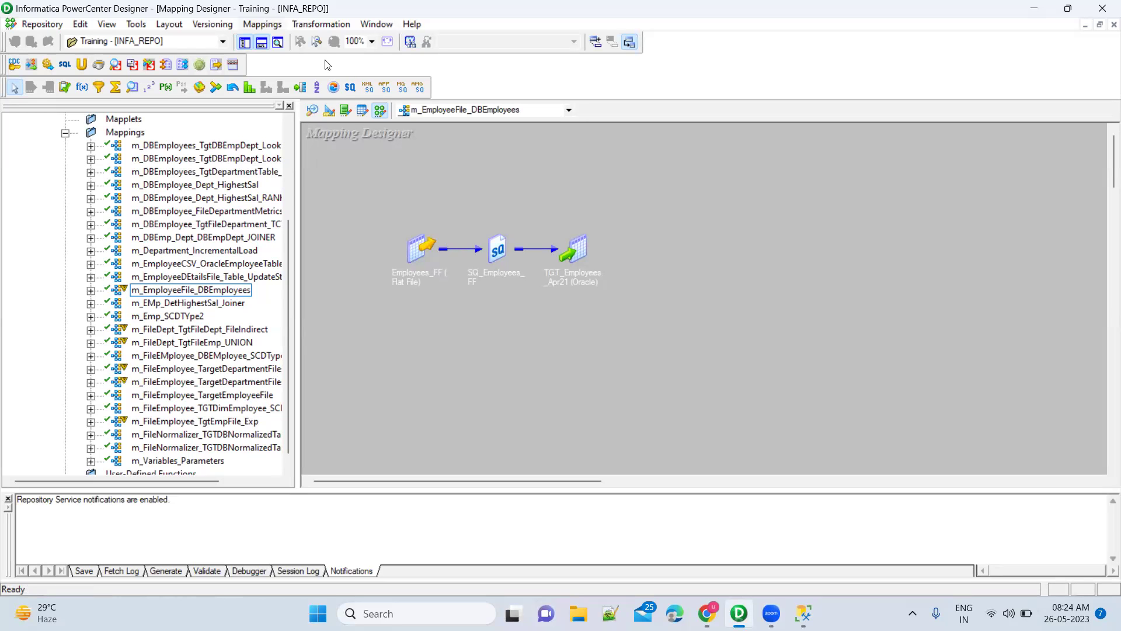
pyautogui.click(262, 23)
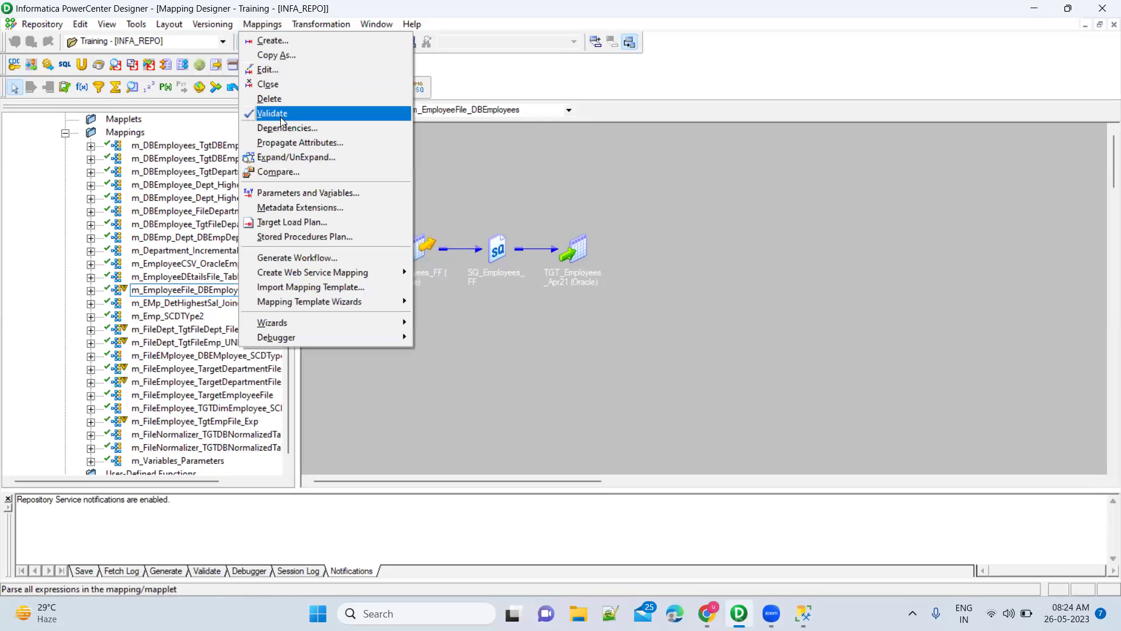
pyautogui.click(280, 113)
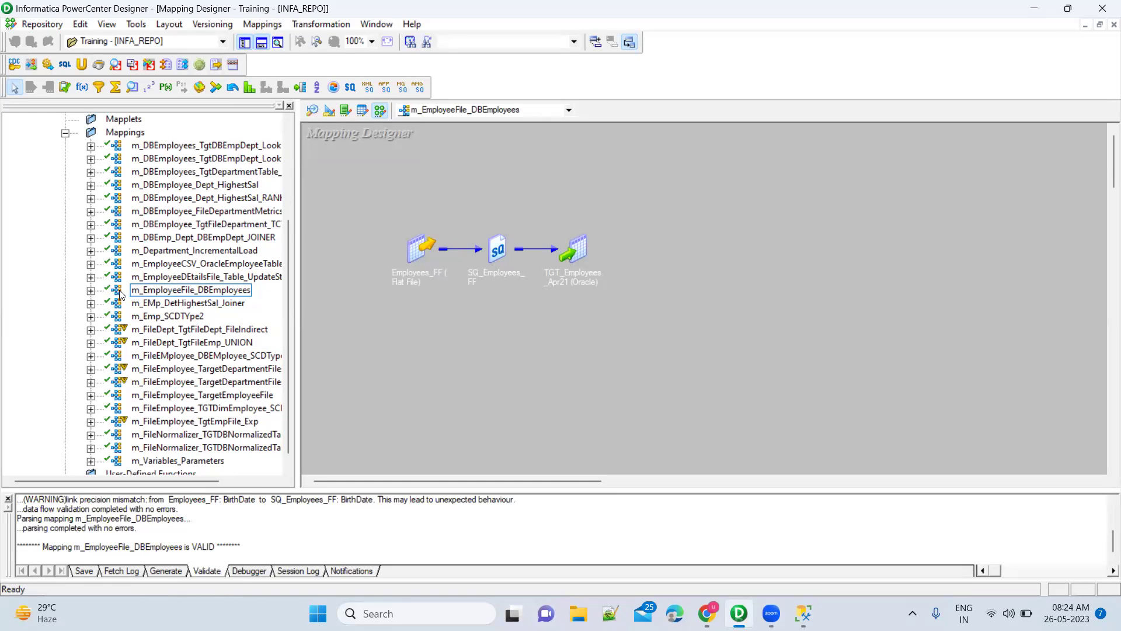
pyautogui.click(192, 331)
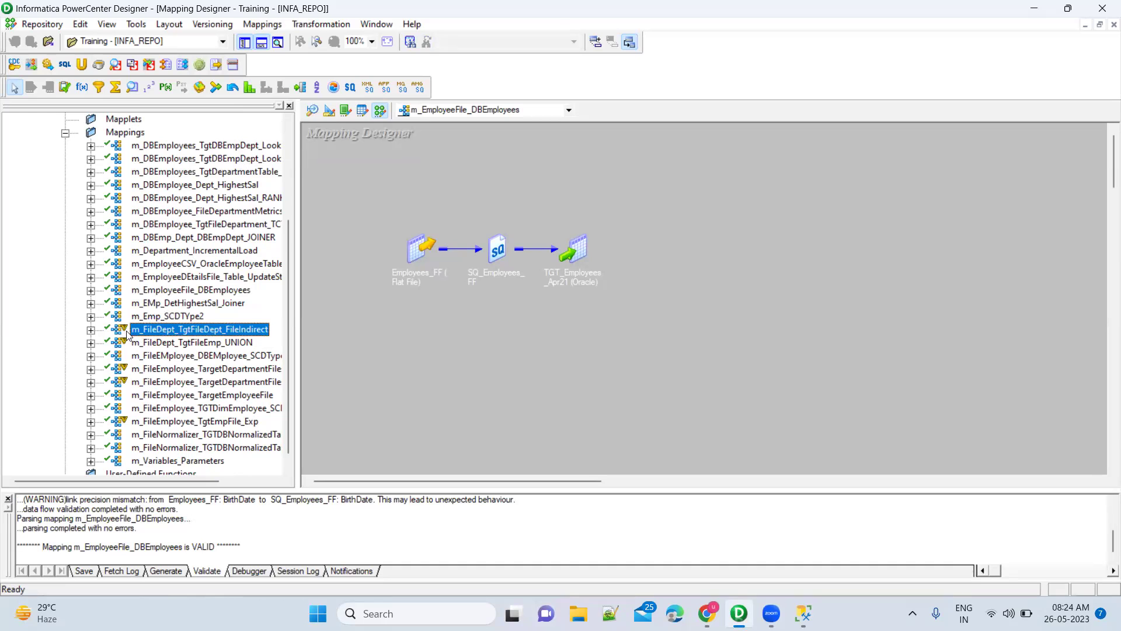
# - Open m_FileDept_TgtFileDept_FileIndirect and validate it as VALID
pyautogui.rightClick(151, 331)
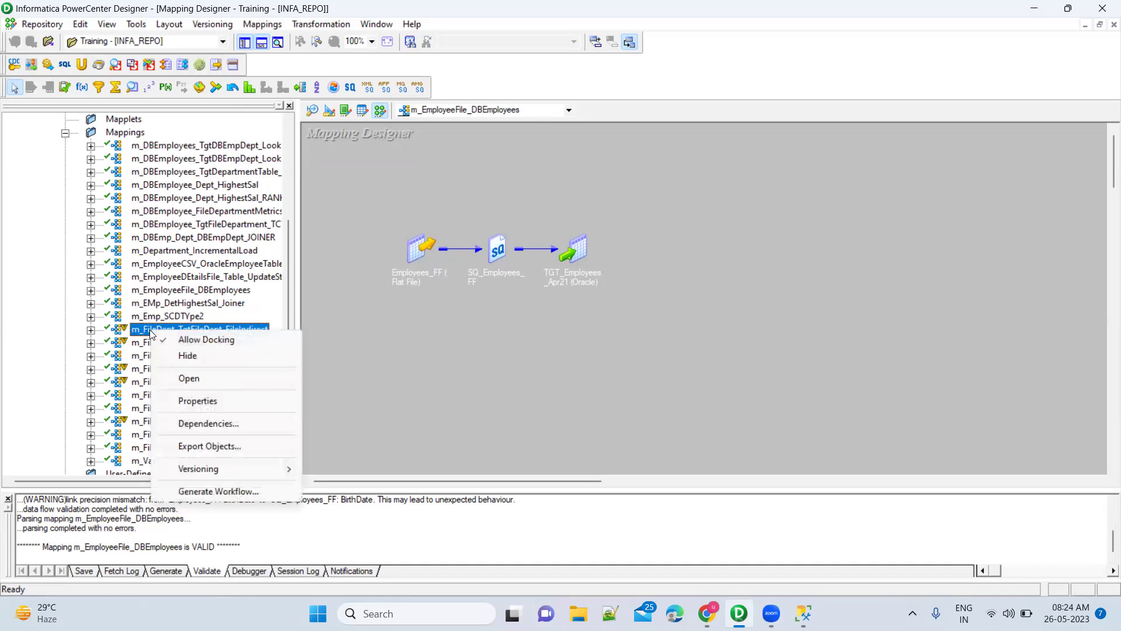
pyautogui.click(189, 379)
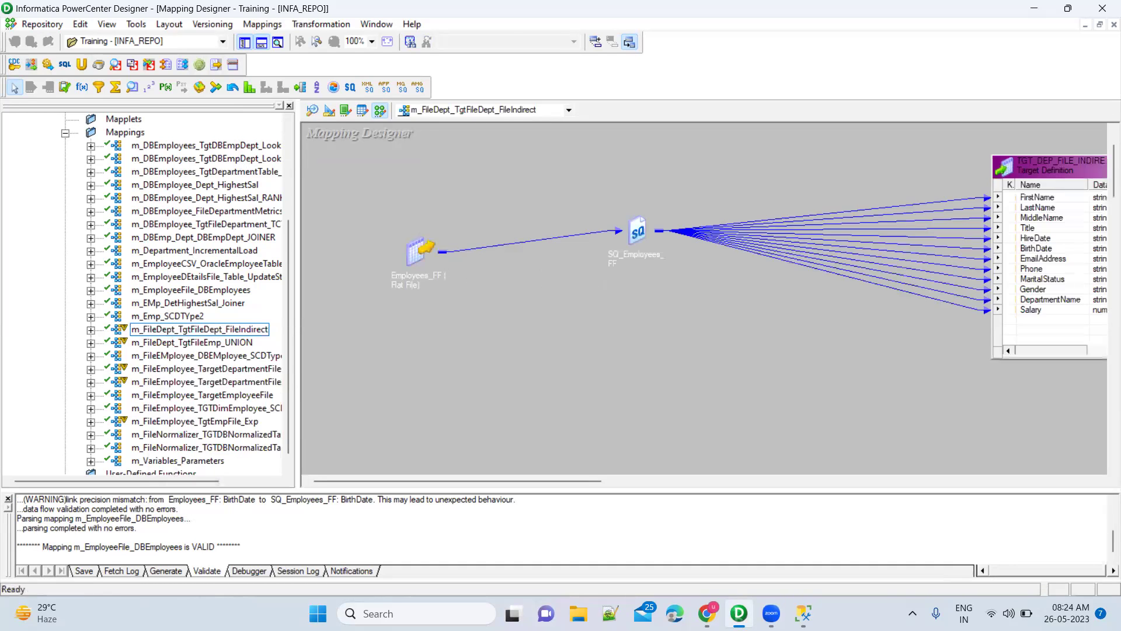
pyautogui.click(262, 24)
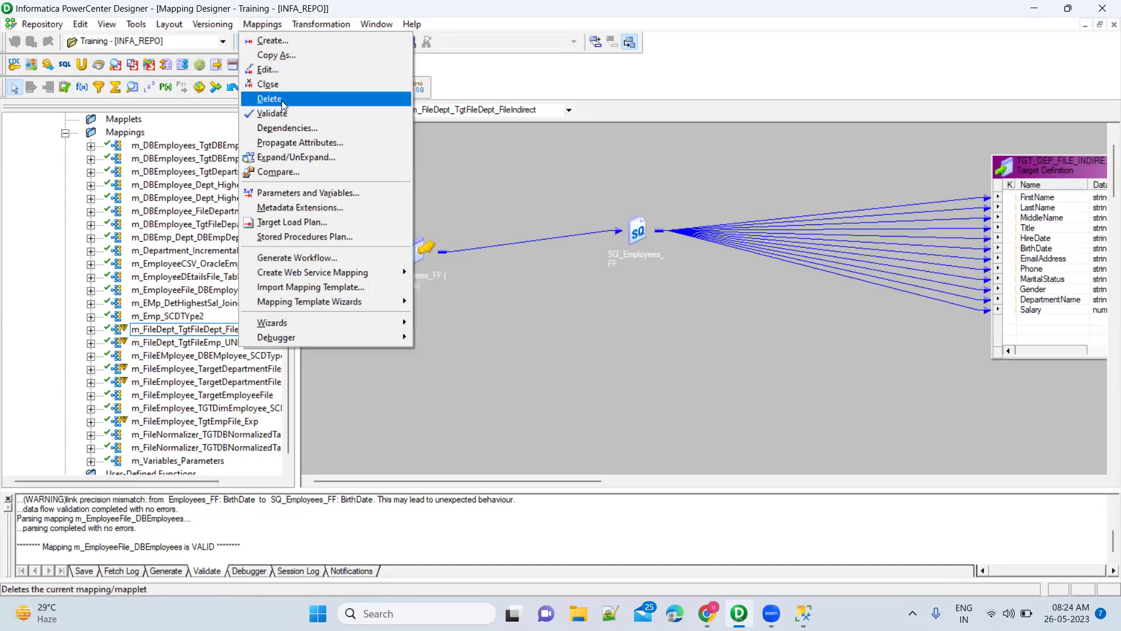
pyautogui.click(283, 109)
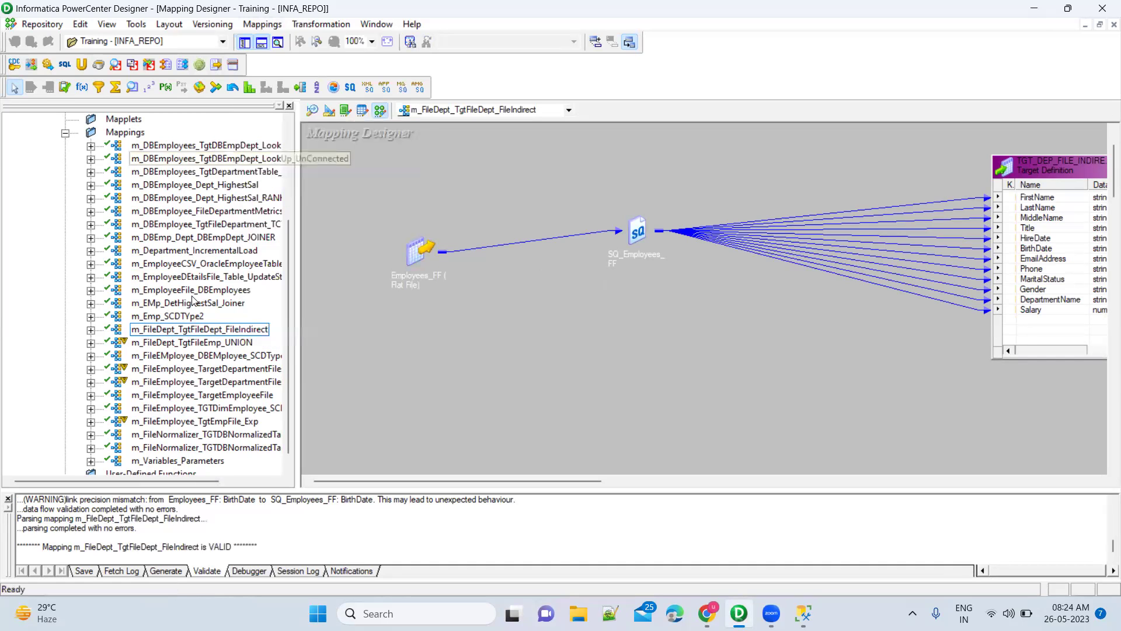
# - Open m_FileDept_TgtFileEmp_UNION and validate it as VALID
pyautogui.click(193, 344)
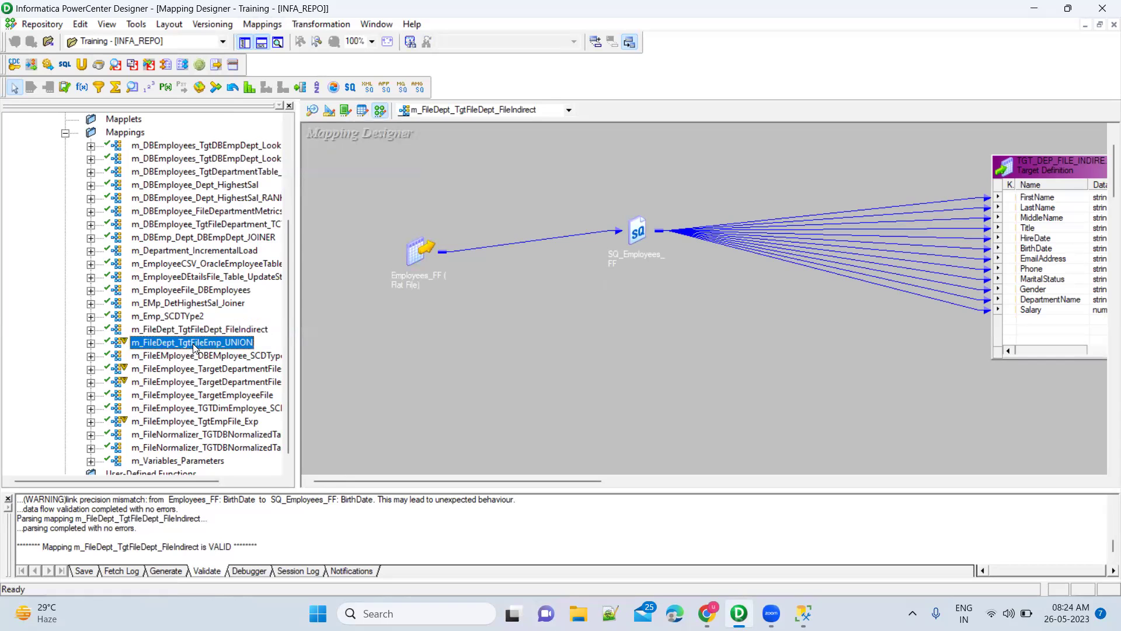
pyautogui.rightClick(194, 349)
pyautogui.click(241, 396)
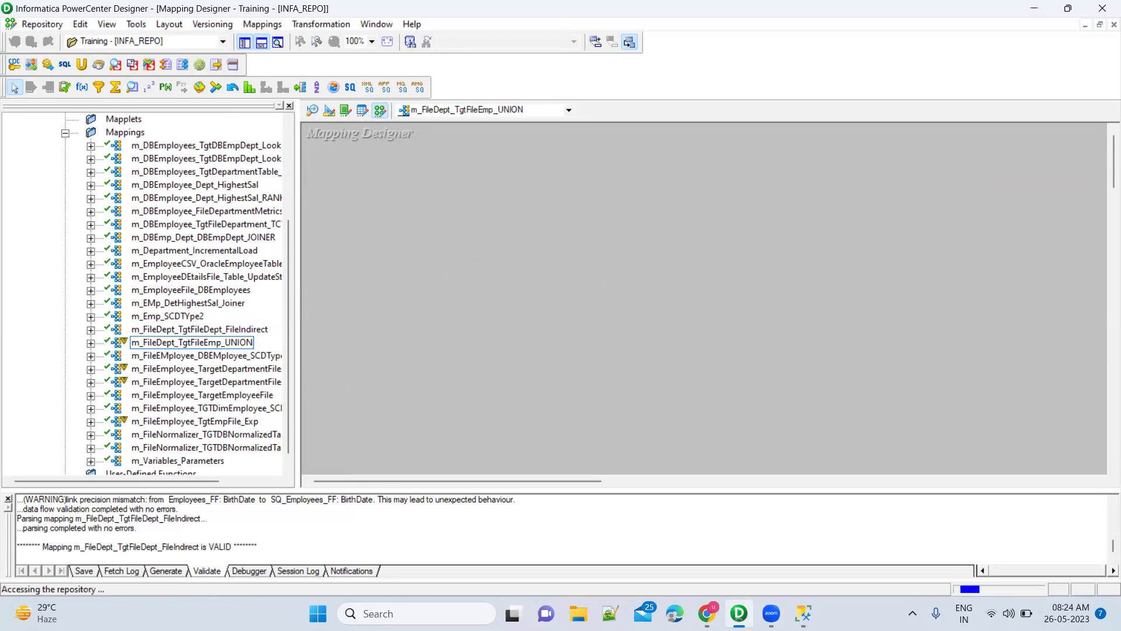
pyautogui.click(261, 23)
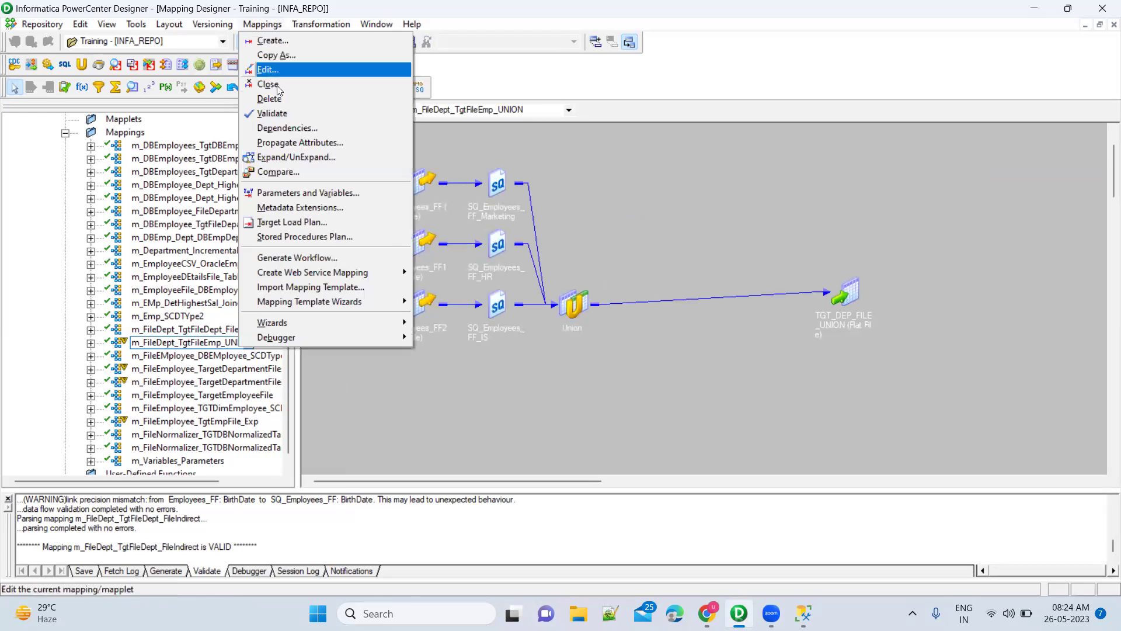
pyautogui.click(289, 114)
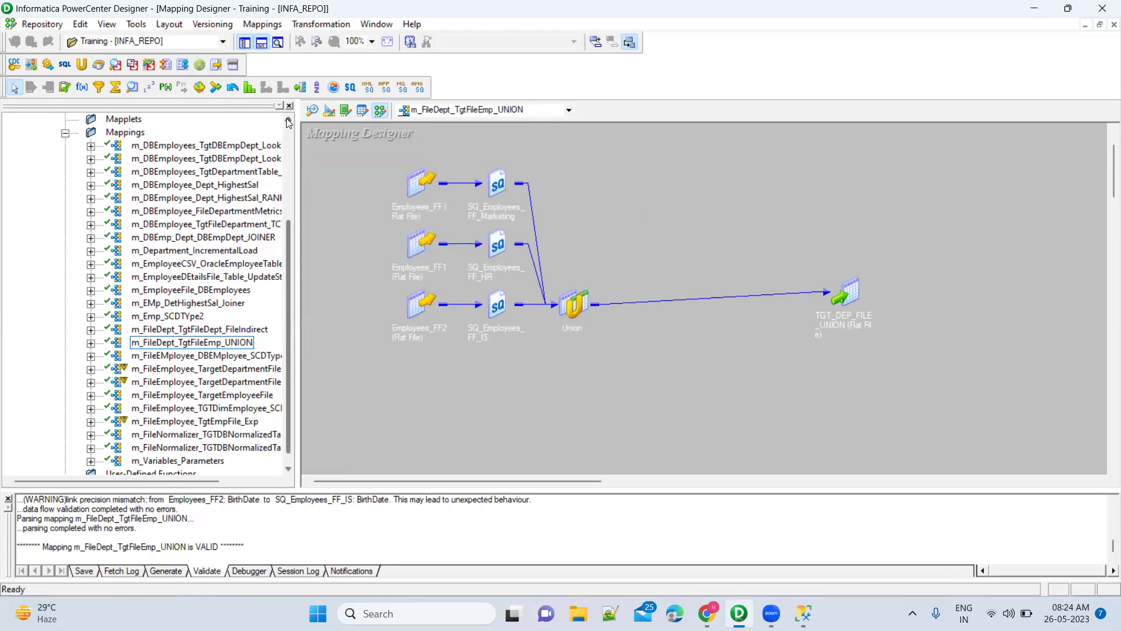
pyautogui.click(206, 370)
pyautogui.scroll(-1, 187, 392)
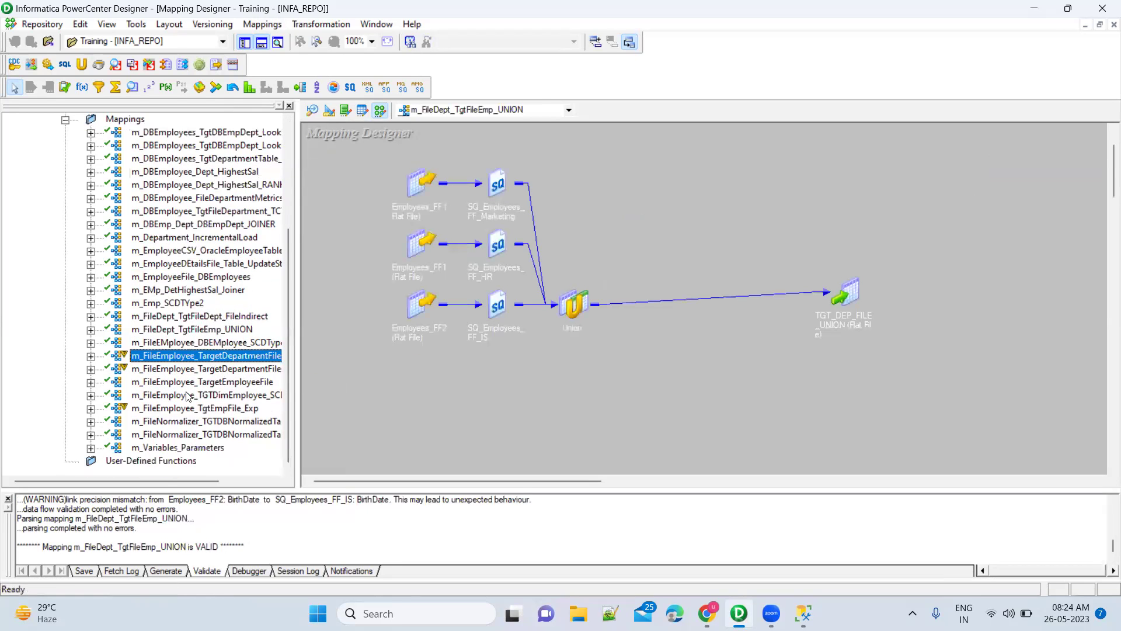
# - Open m_FileEmployee_TargetDepartmentFiles_Filter and run Mappings > Validate so it reports VALID
pyautogui.rightClick(193, 359)
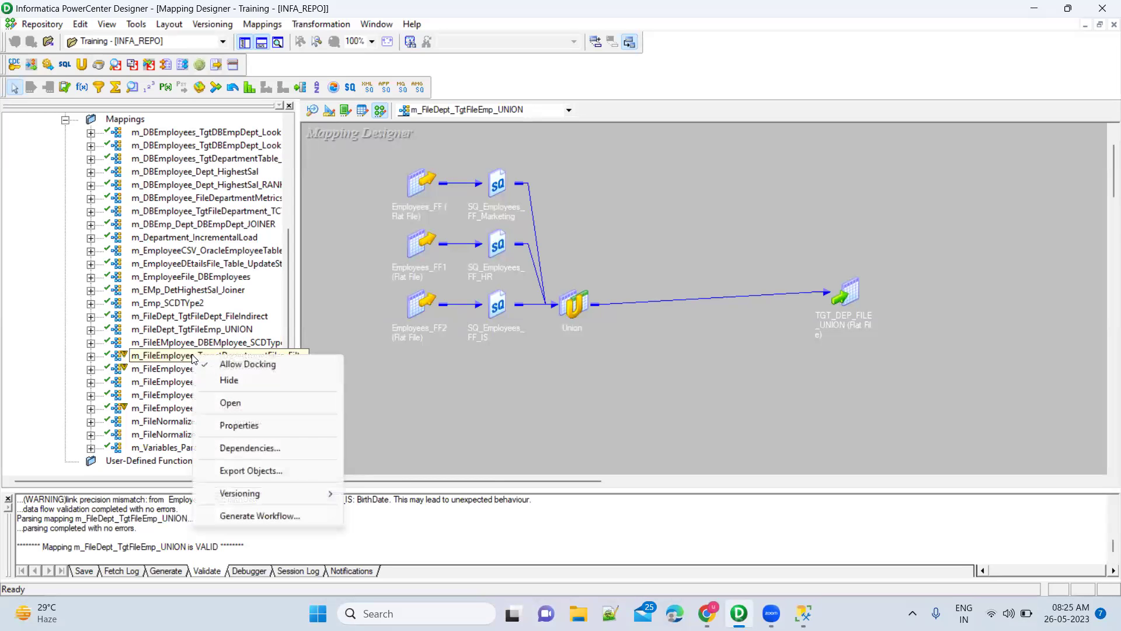
pyautogui.click(230, 402)
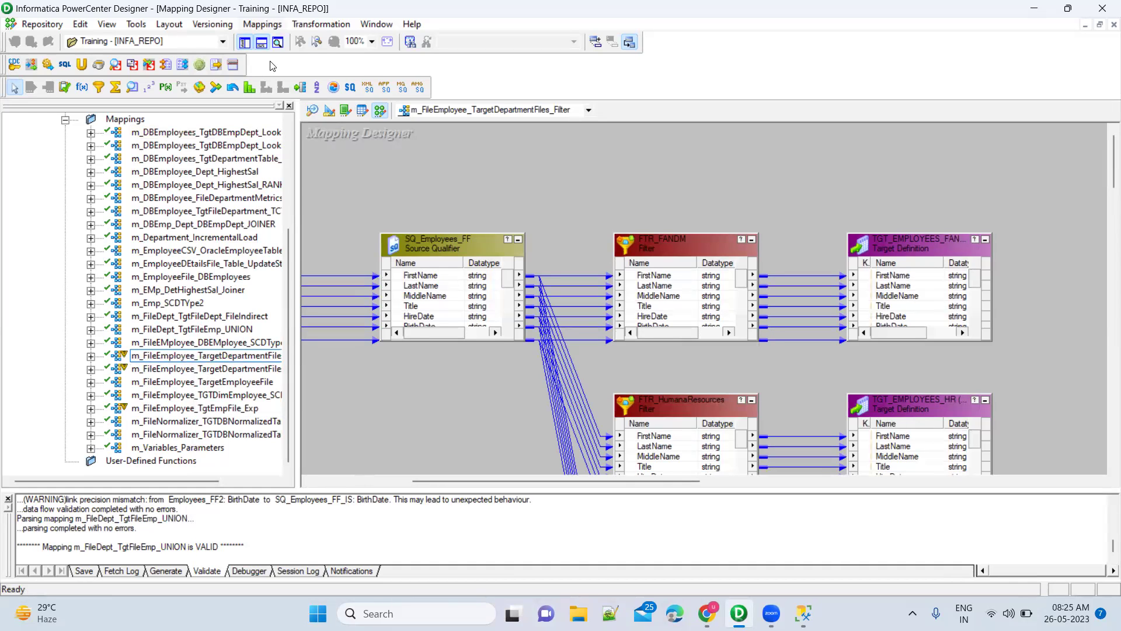
pyautogui.click(262, 24)
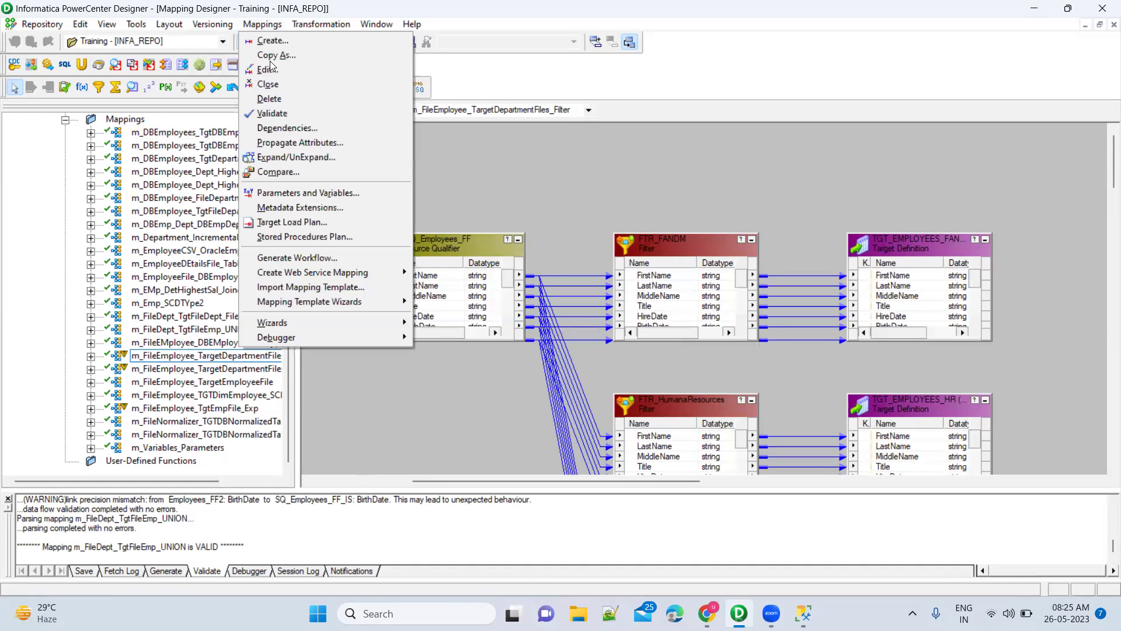
pyautogui.click(272, 115)
pyautogui.rightClick(229, 372)
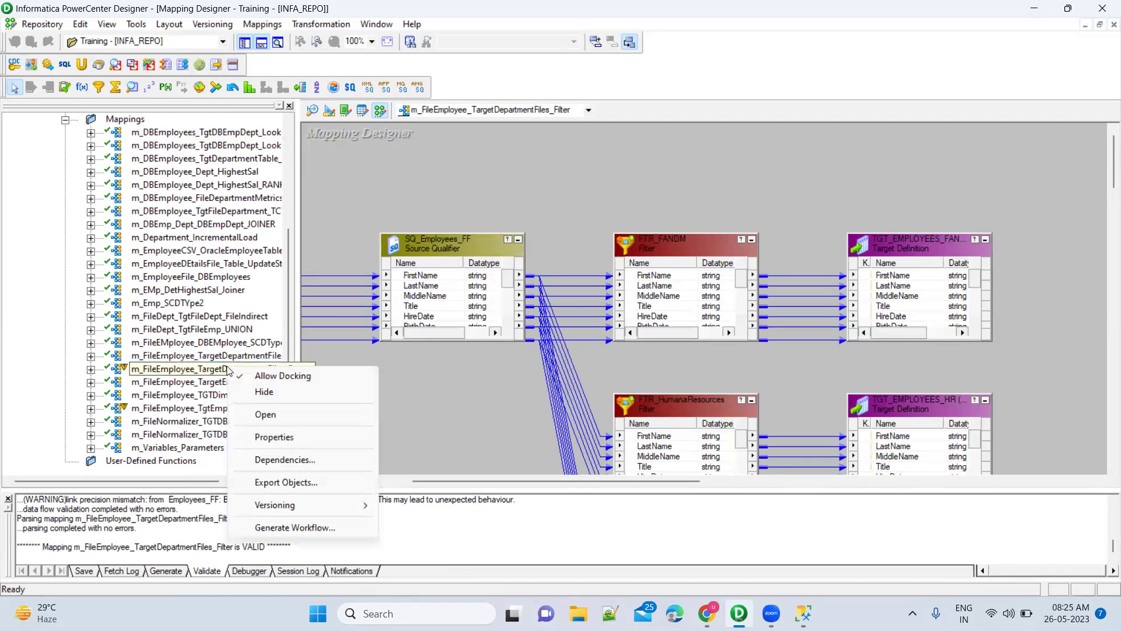
# - Open the Router mapping, apply Arrange All Iconic, and validate it as VALID
pyautogui.click(264, 414)
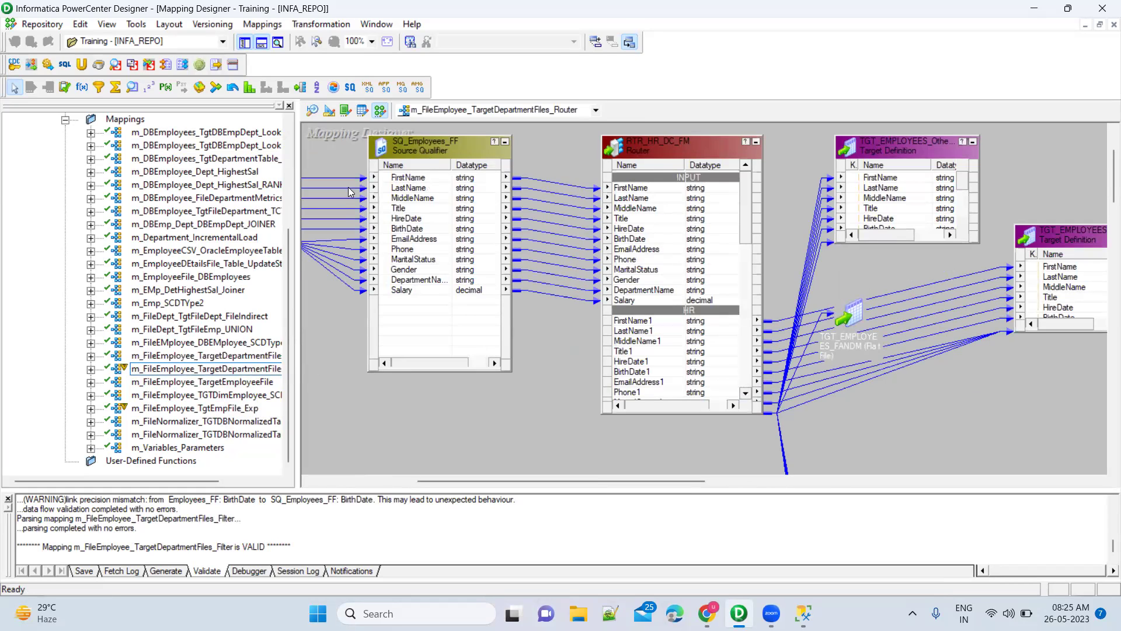
pyautogui.rightClick(345, 321)
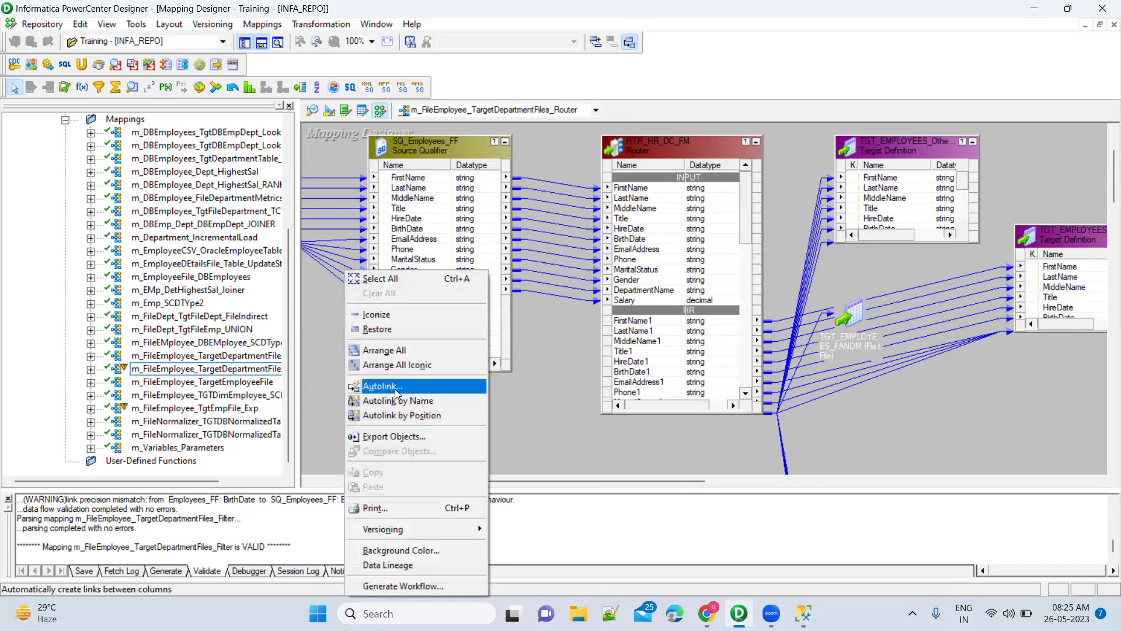
pyautogui.click(412, 365)
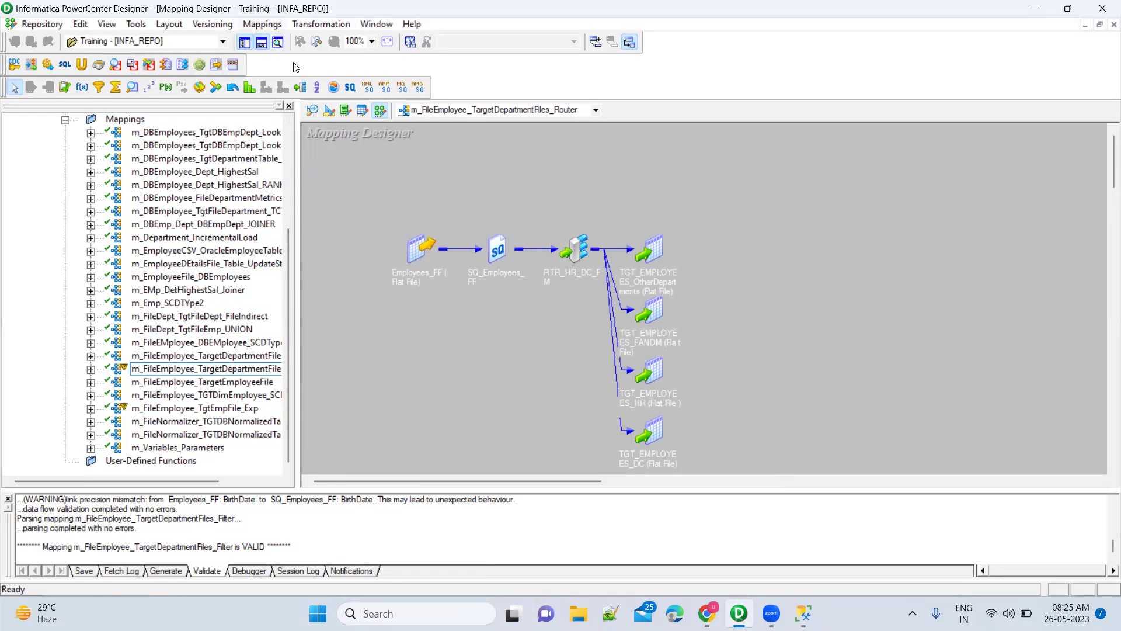
pyautogui.click(262, 23)
pyautogui.click(283, 112)
# - Open m_FileEmployee_TgtEmpFile_Exp and run Mappings > Validate so it reports VALID
pyautogui.click(134, 412)
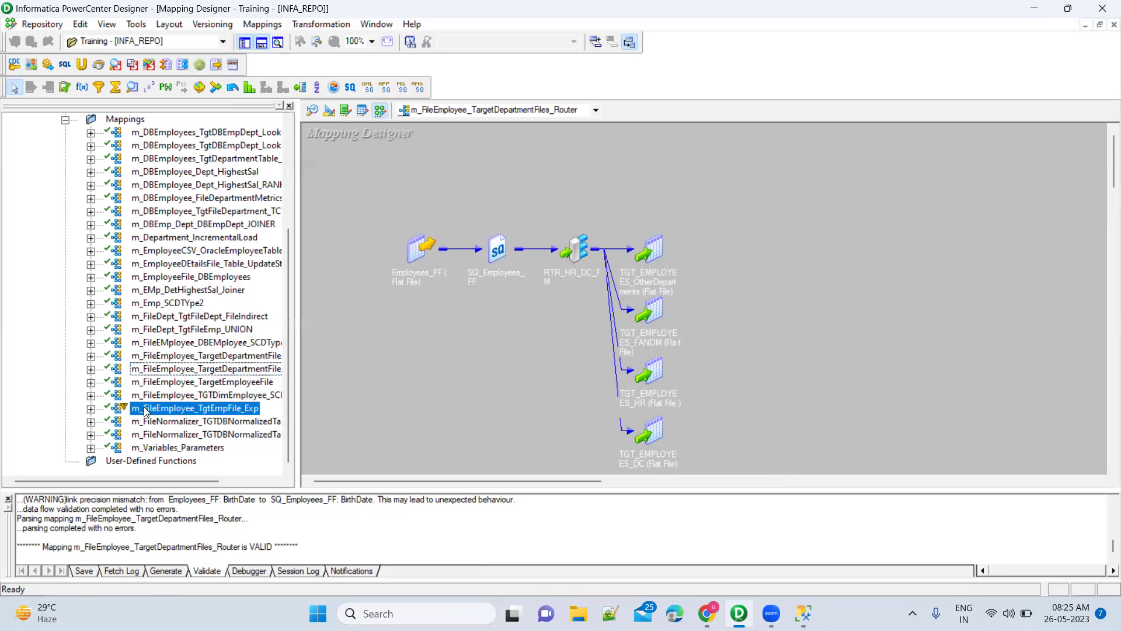
pyautogui.rightClick(146, 410)
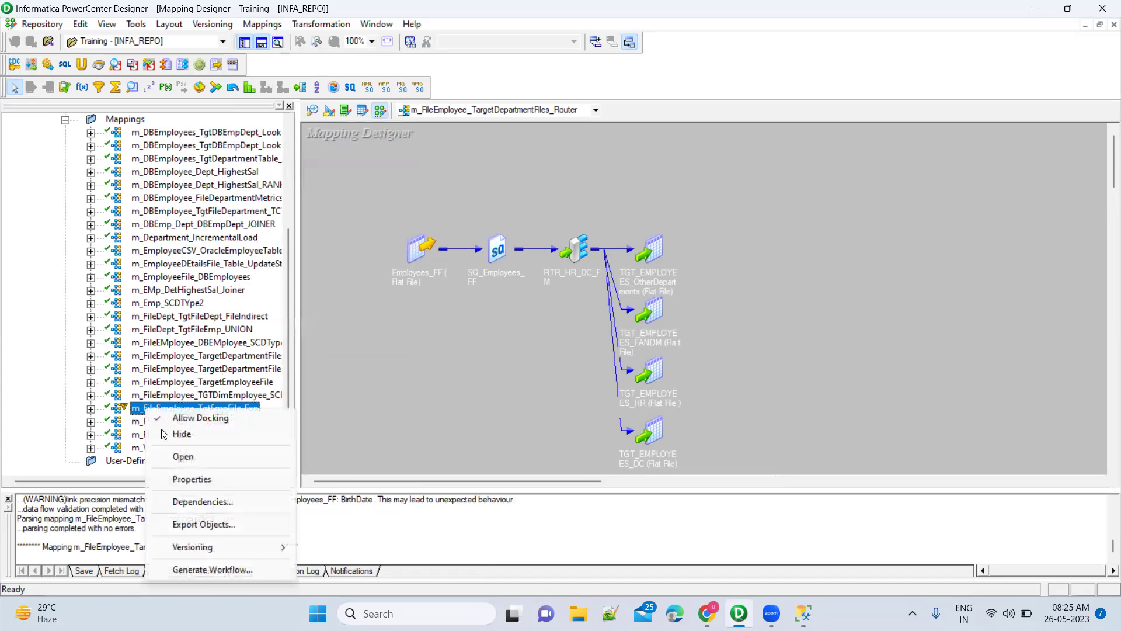
pyautogui.click(183, 460)
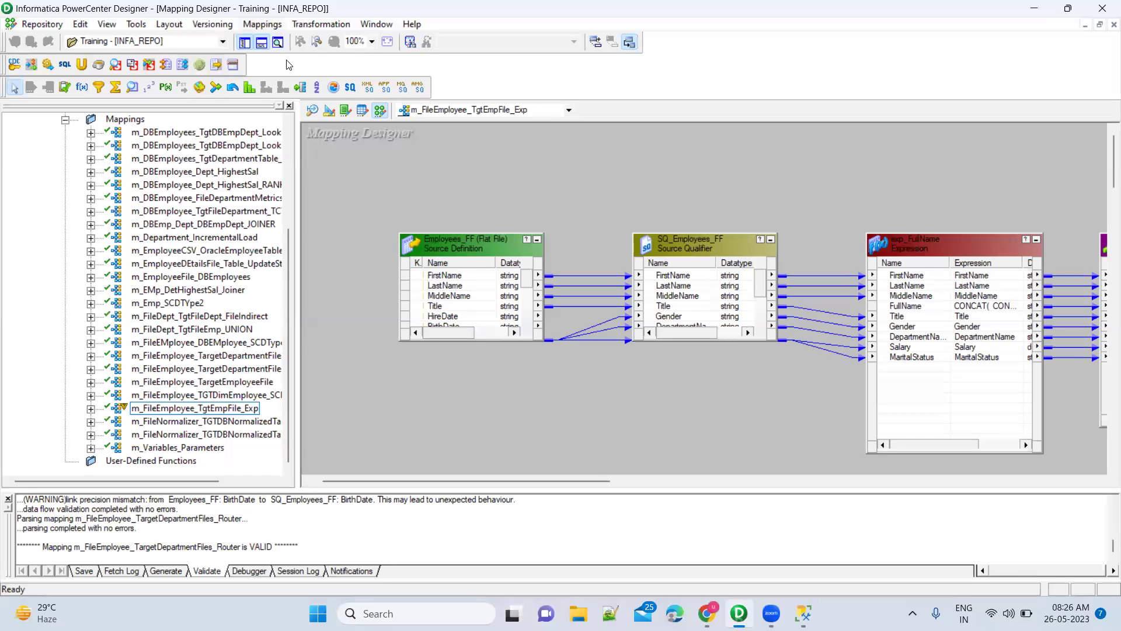
pyautogui.click(262, 23)
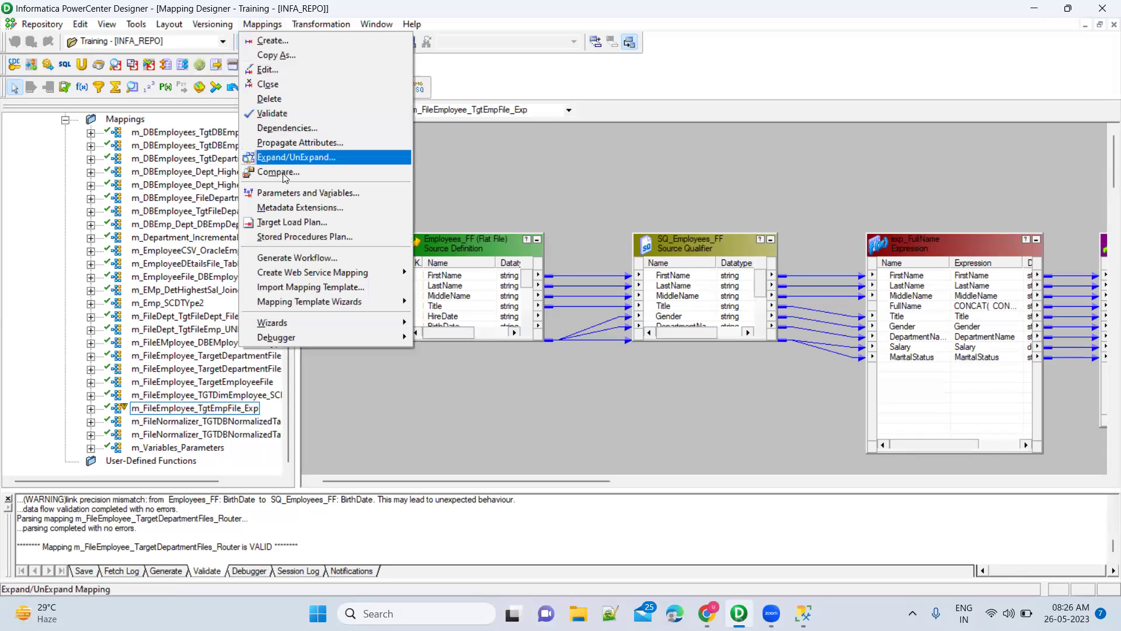
pyautogui.click(286, 111)
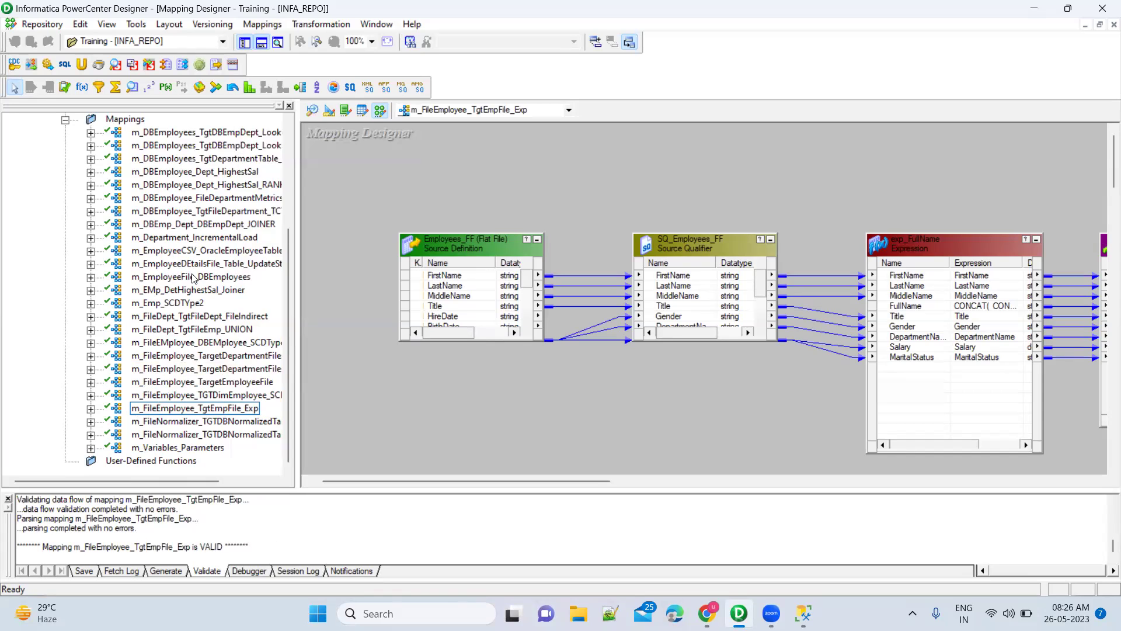
pyautogui.scroll(4, 193, 278)
pyautogui.scroll(-4, 193, 277)
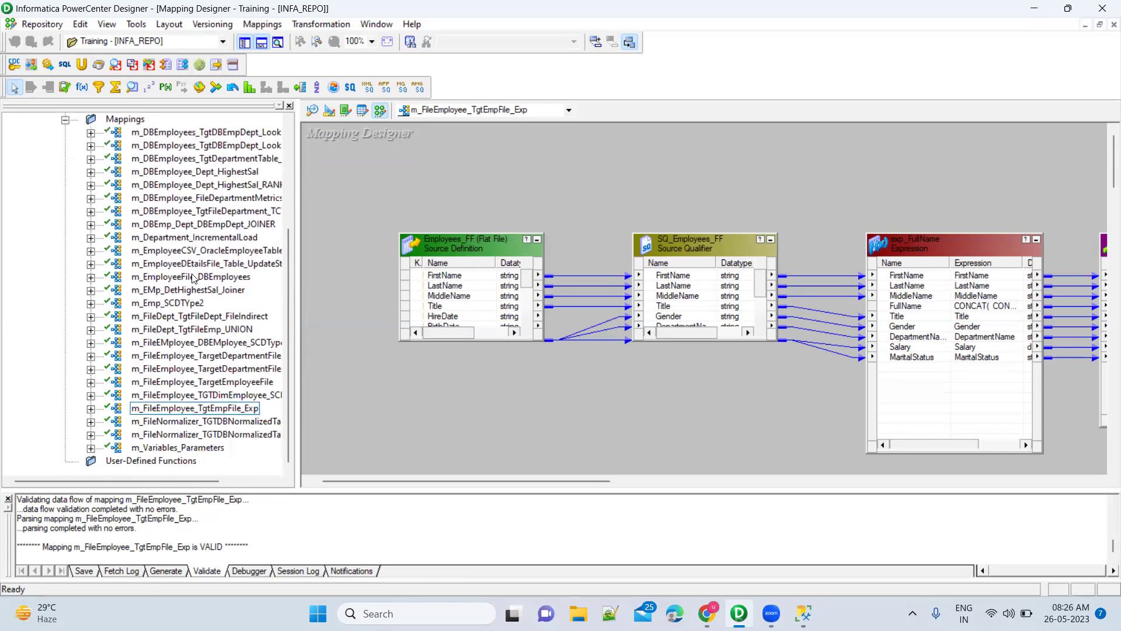